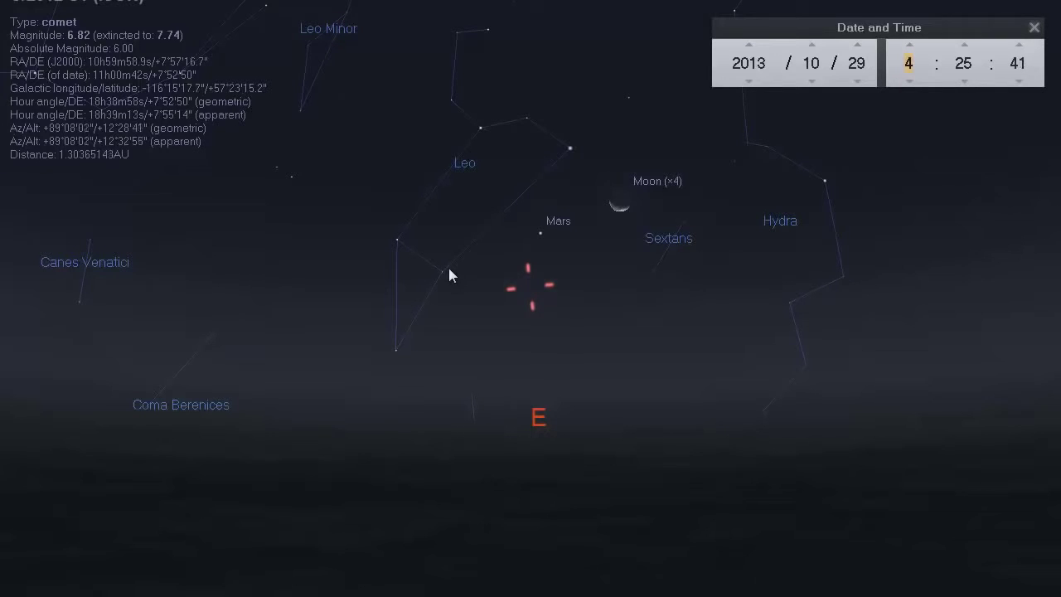
# Centre the comet marker below Mars in Leo and move the Date and Time window mostly off-screen.
pyautogui.moveTo(504, 197); pyautogui.dragTo(475, 262)
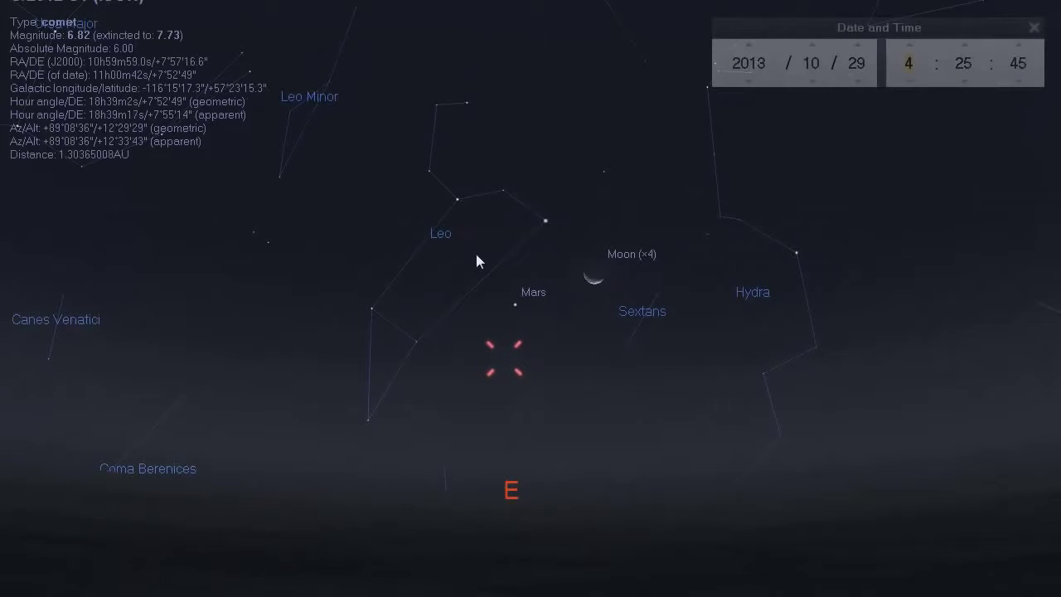
pyautogui.moveTo(893, 29); pyautogui.dragTo(822, 2)
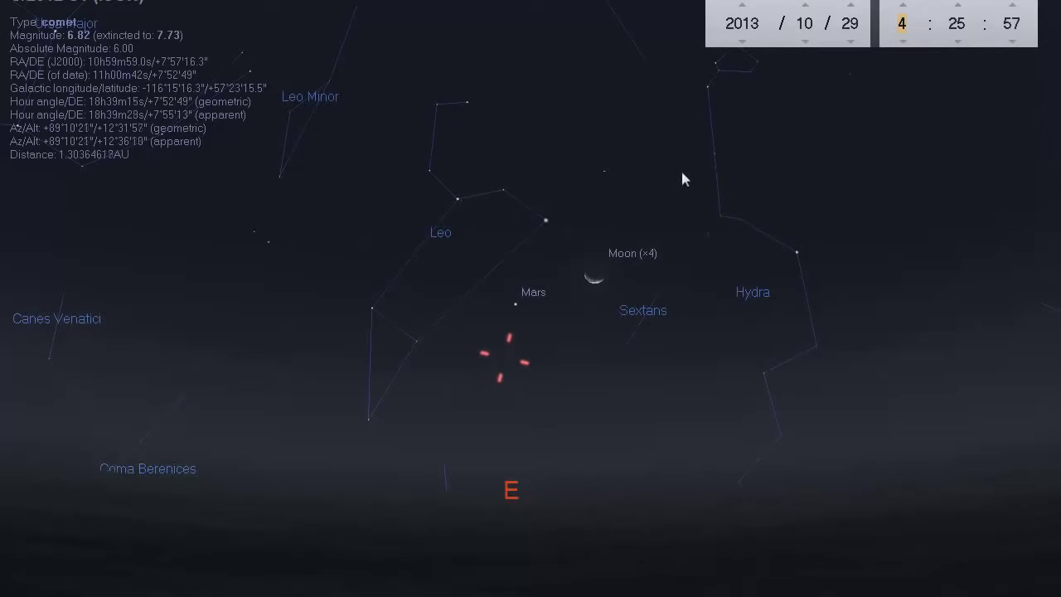
# Set the clock to 05:00 on 2013/10/29 and nudge the sky view slightly left.
pyautogui.click(903, 42)
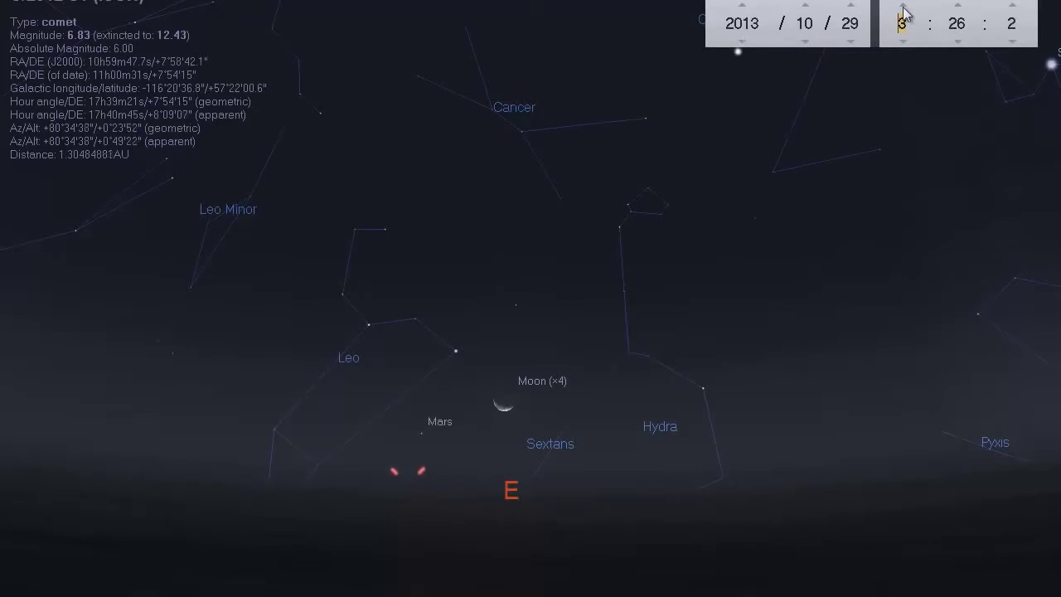
pyautogui.click(903, 6)
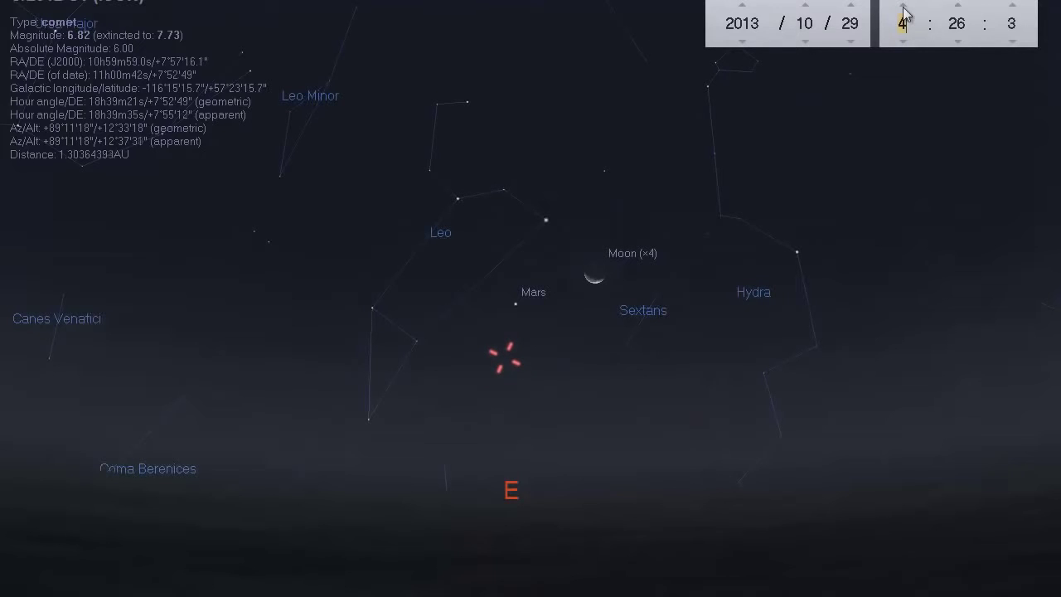
pyautogui.click(958, 6)
pyautogui.click(959, 7)
pyautogui.click(959, 7)
pyautogui.scroll(12, 959, 10)
pyautogui.scroll(13, 959, 10)
pyautogui.scroll(8, 959, 10)
pyautogui.click(958, 41)
pyautogui.click(958, 41)
pyautogui.click(903, 5)
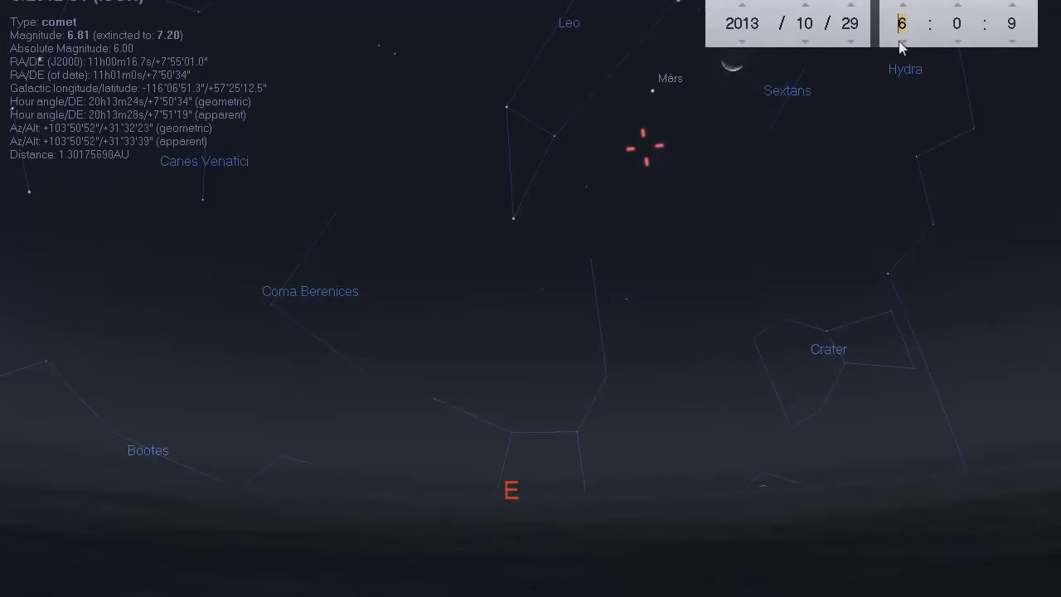
pyautogui.click(900, 41)
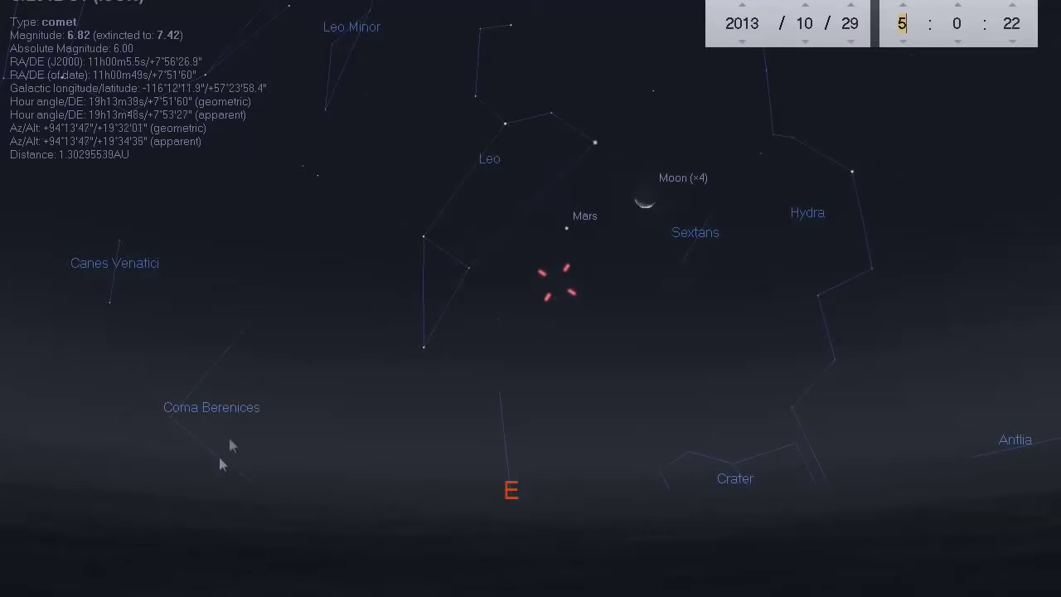
pyautogui.moveTo(600, 324); pyautogui.dragTo(589, 327)
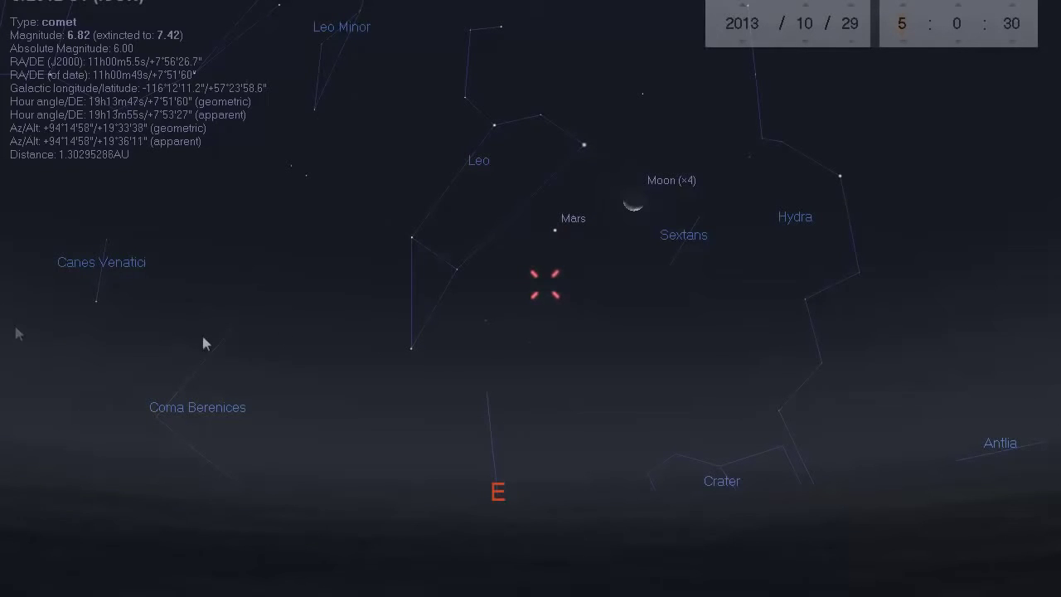
pyautogui.moveTo(2, 315)
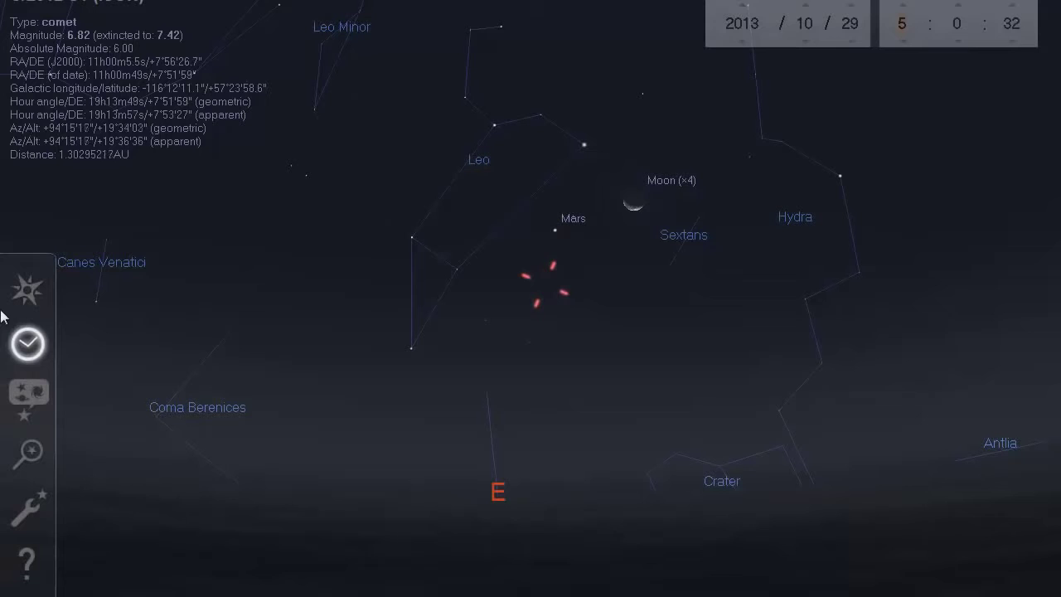
# Open the Solar System Editor plugin's settings from Configuration, showing comets like 102P/Shoemaker and 10P/Tempel.
pyautogui.click(33, 509)
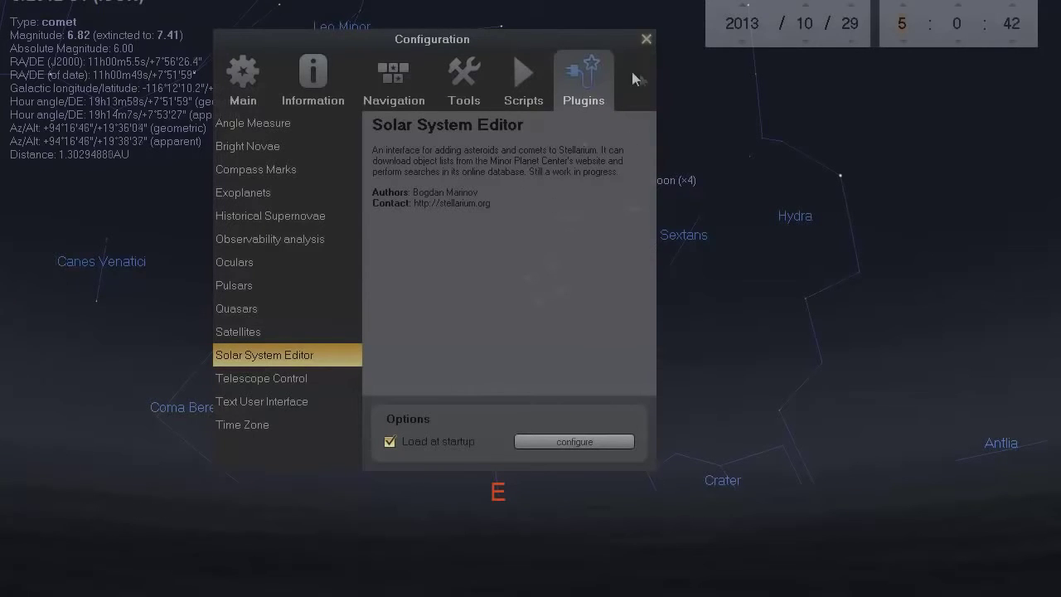
pyautogui.moveTo(560, 39); pyautogui.dragTo(593, 39)
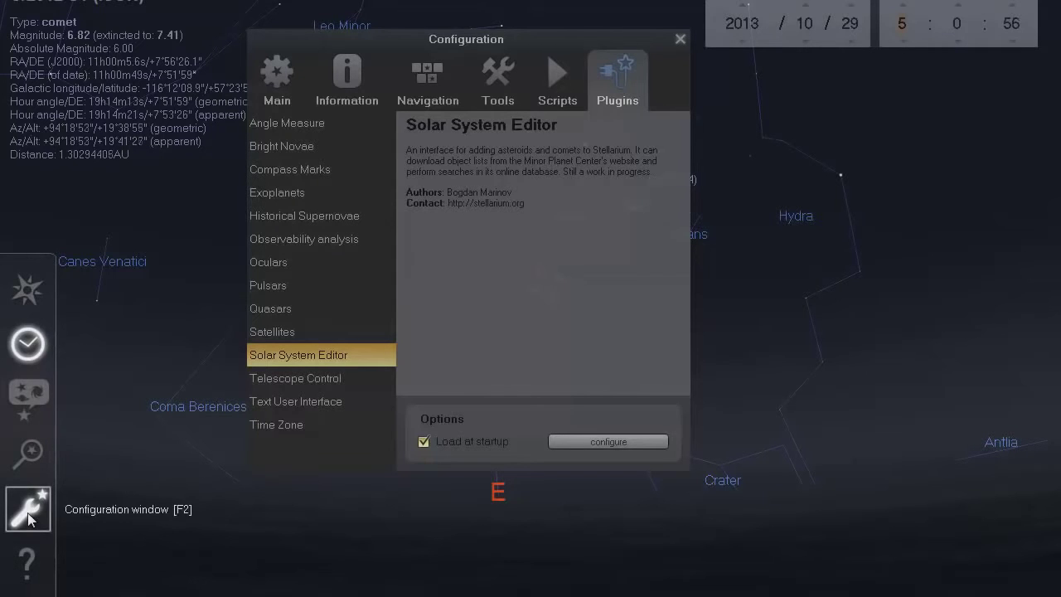
pyautogui.click(274, 68)
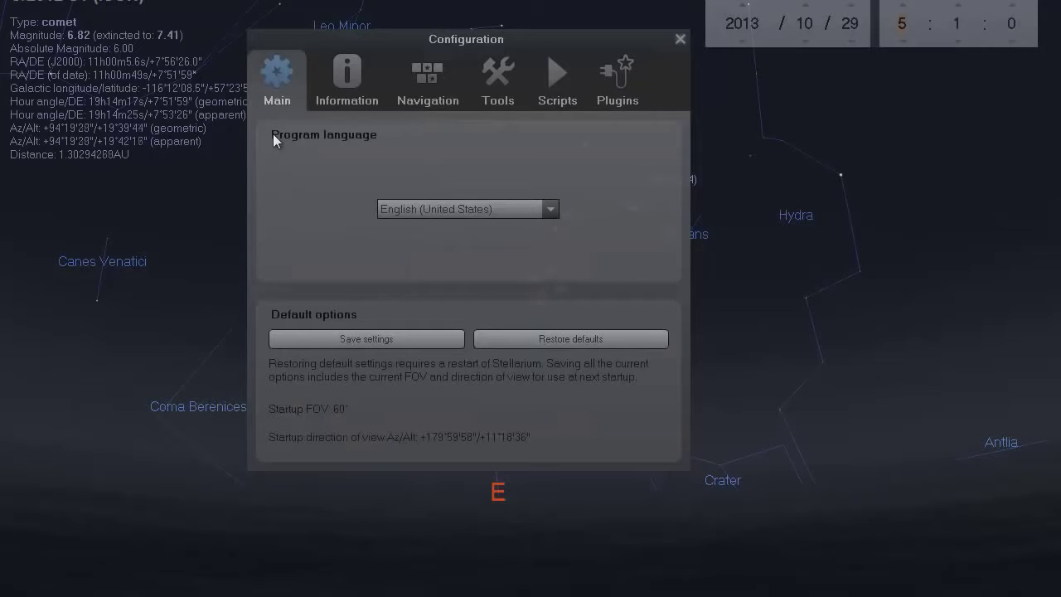
pyautogui.click(618, 82)
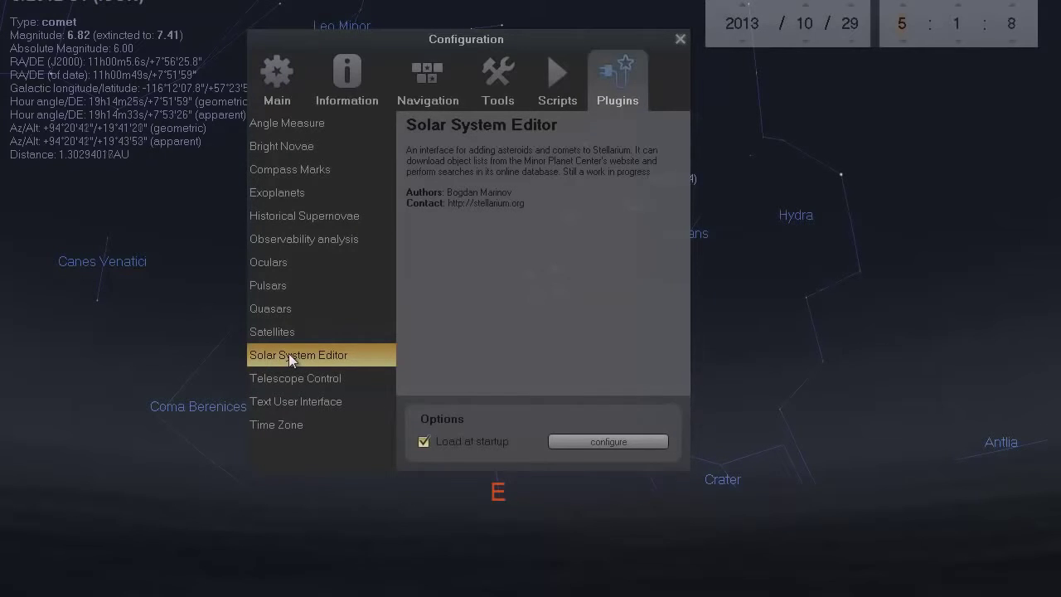
pyautogui.click(591, 442)
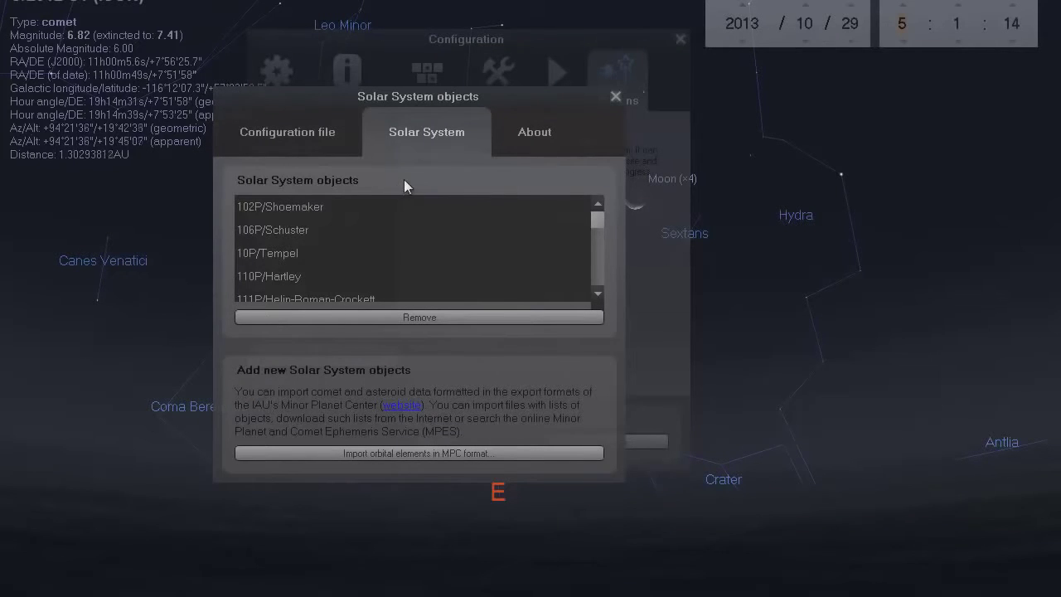
pyautogui.click(312, 135)
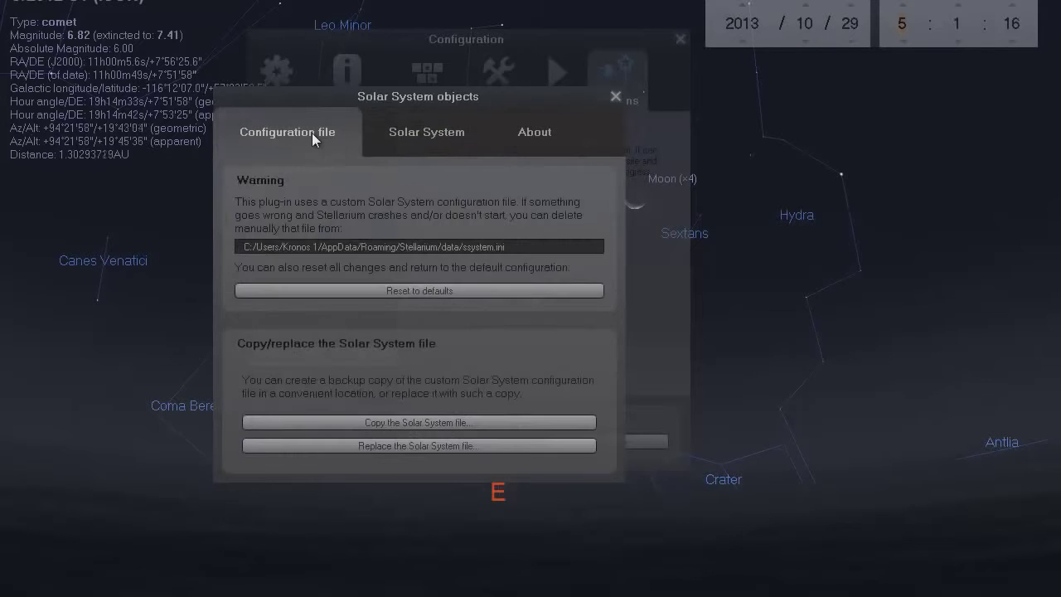
pyautogui.click(423, 137)
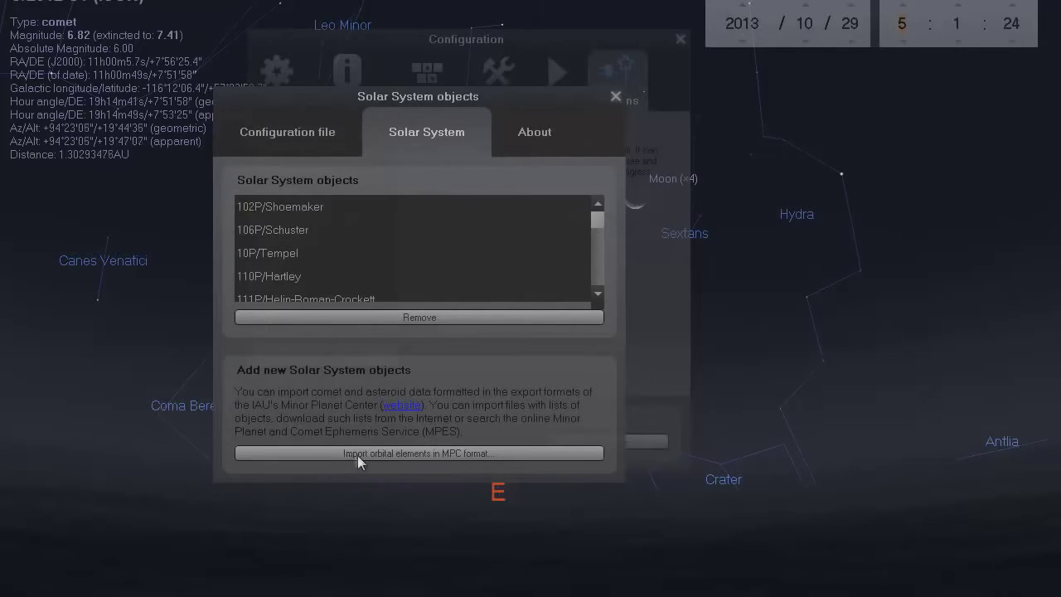
# Import MPC-format orbital elements for C/2012 S1 (ISON), updating only the existing comet's orbit.
pyautogui.click(435, 454)
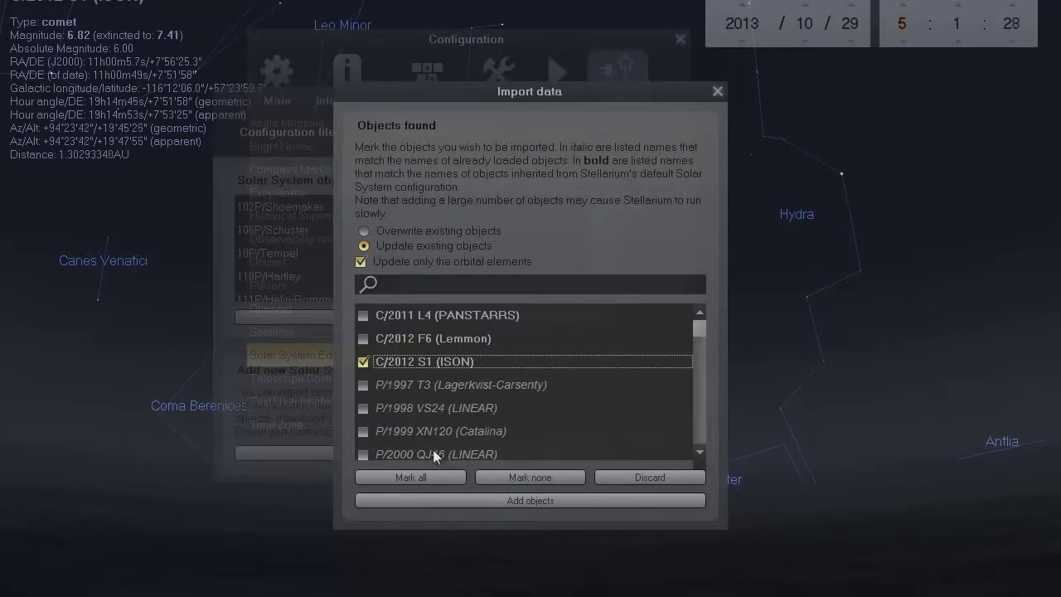
pyautogui.moveTo(427, 92); pyautogui.dragTo(562, 71)
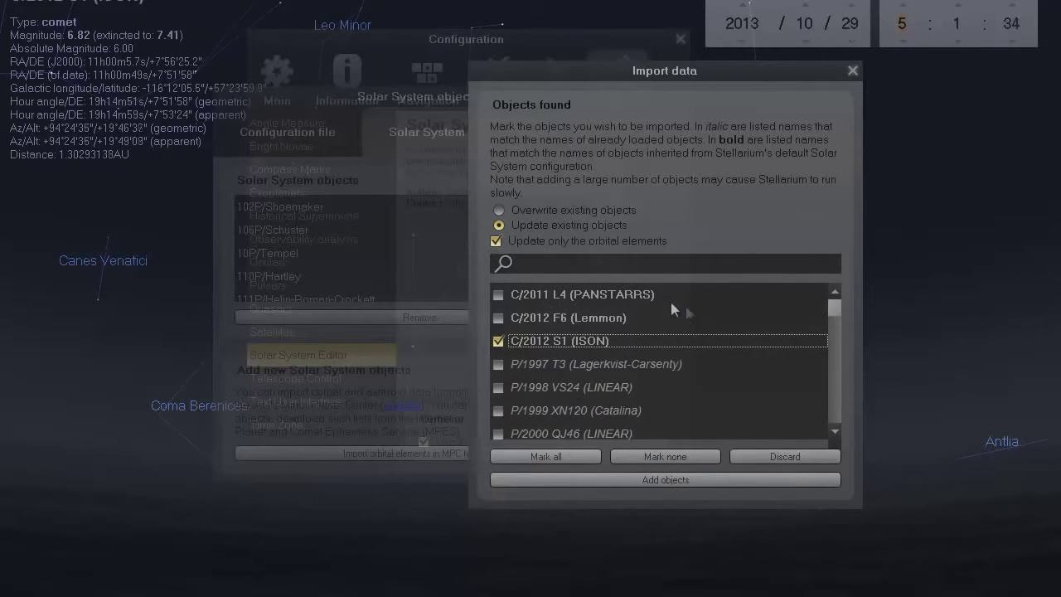
pyautogui.click(499, 341)
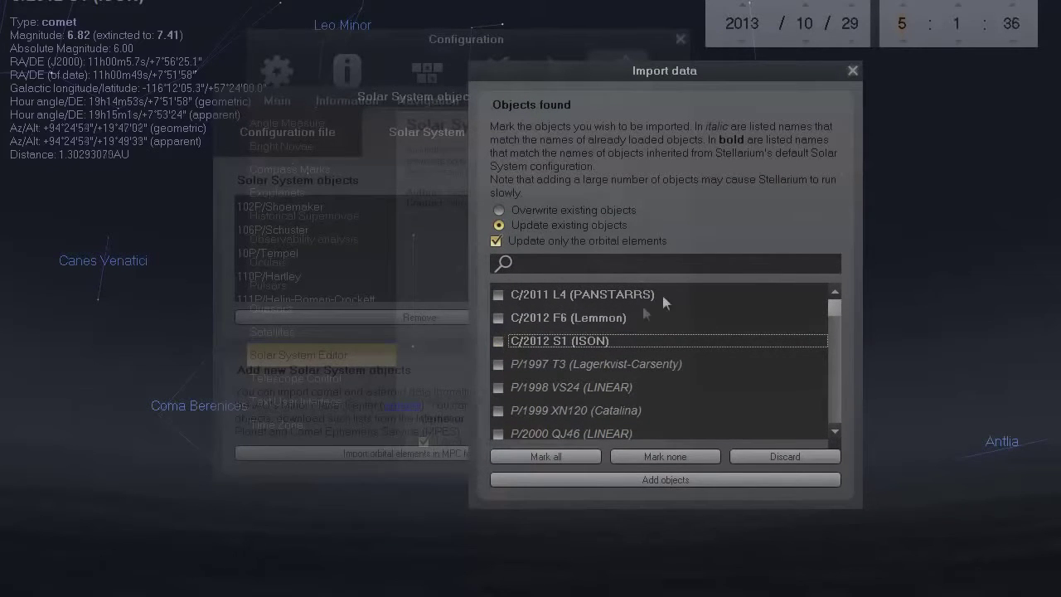
pyautogui.moveTo(720, 73); pyautogui.dragTo(739, 74)
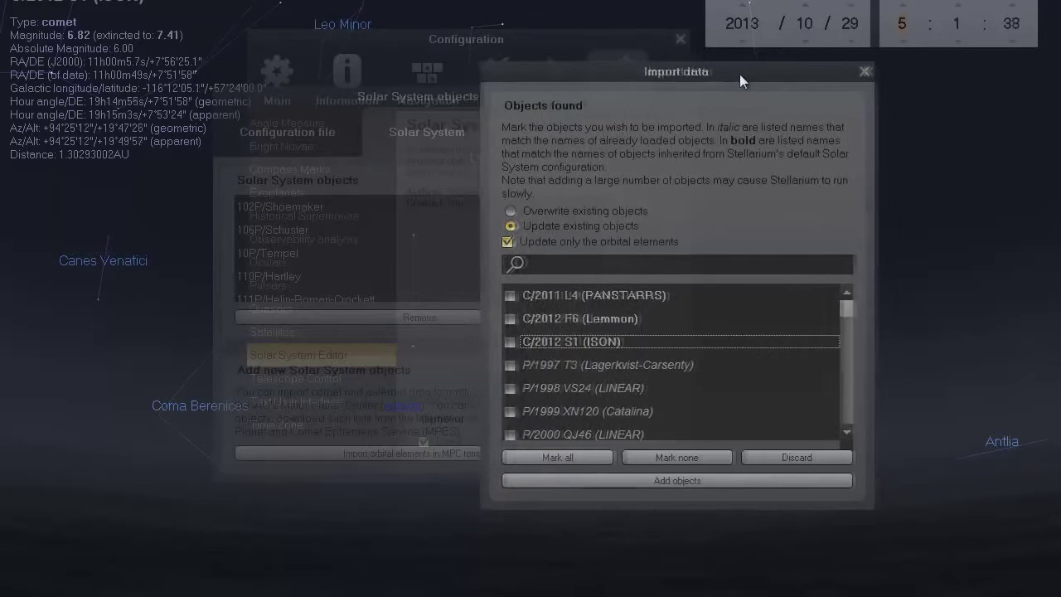
pyautogui.click(698, 276)
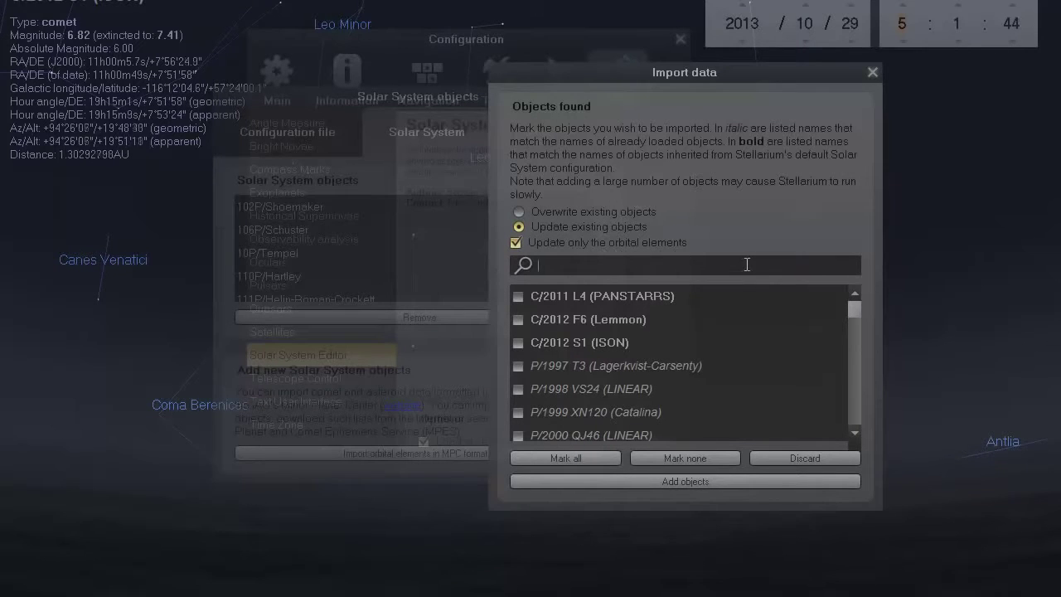
pyautogui.click(517, 342)
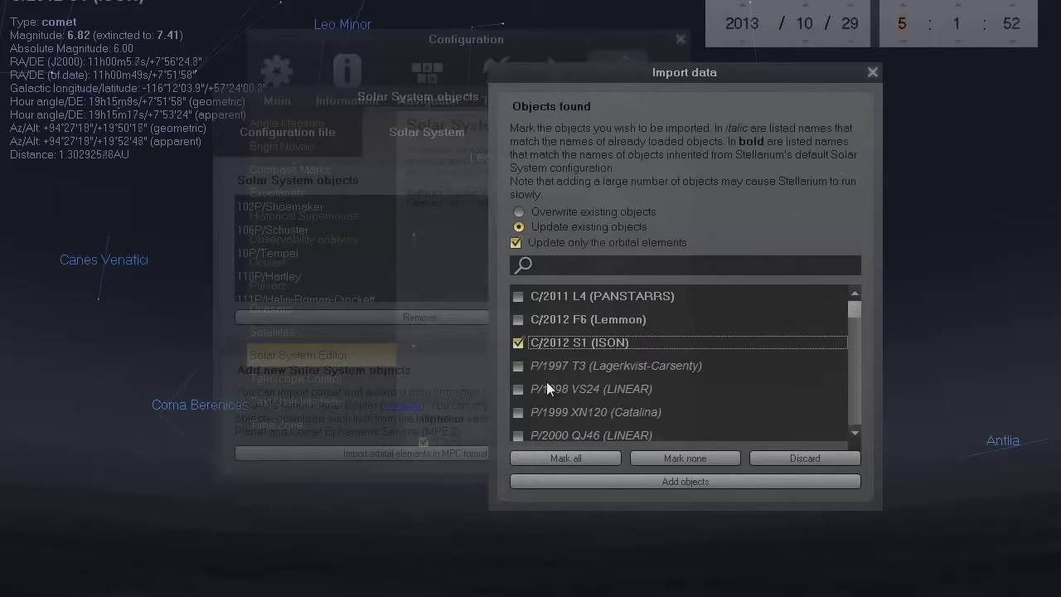
pyautogui.click(694, 482)
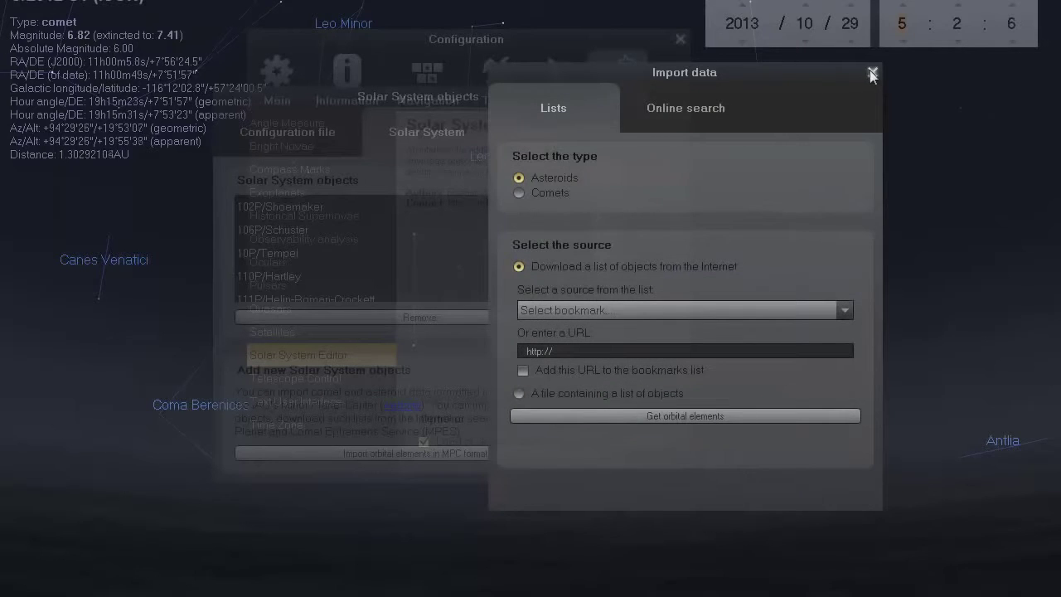
# Close Import data and Solar System objects, leaving Configuration on its Main page.
pyautogui.click(873, 72)
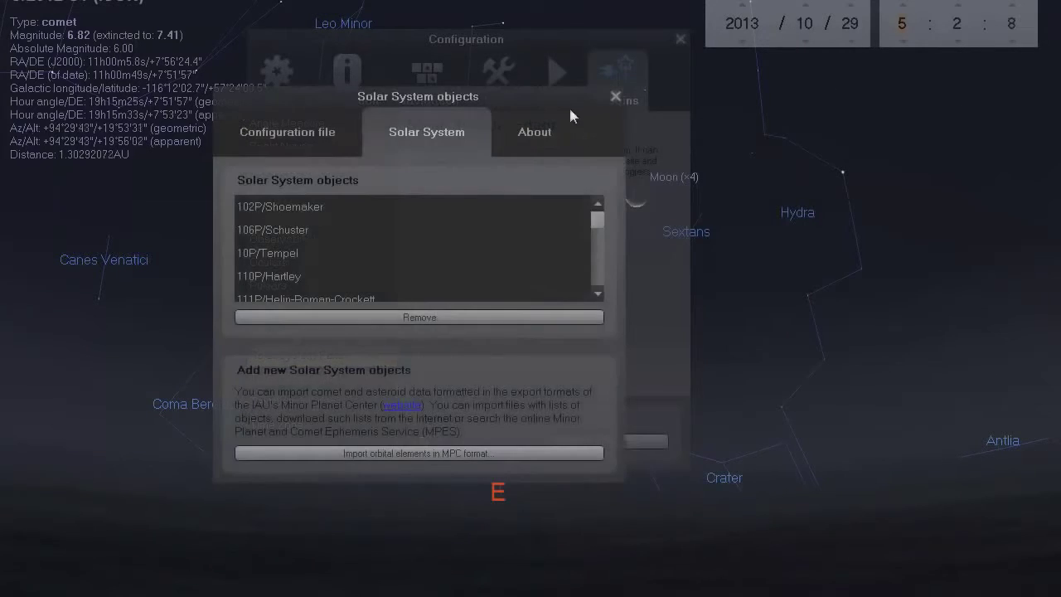
pyautogui.click(307, 133)
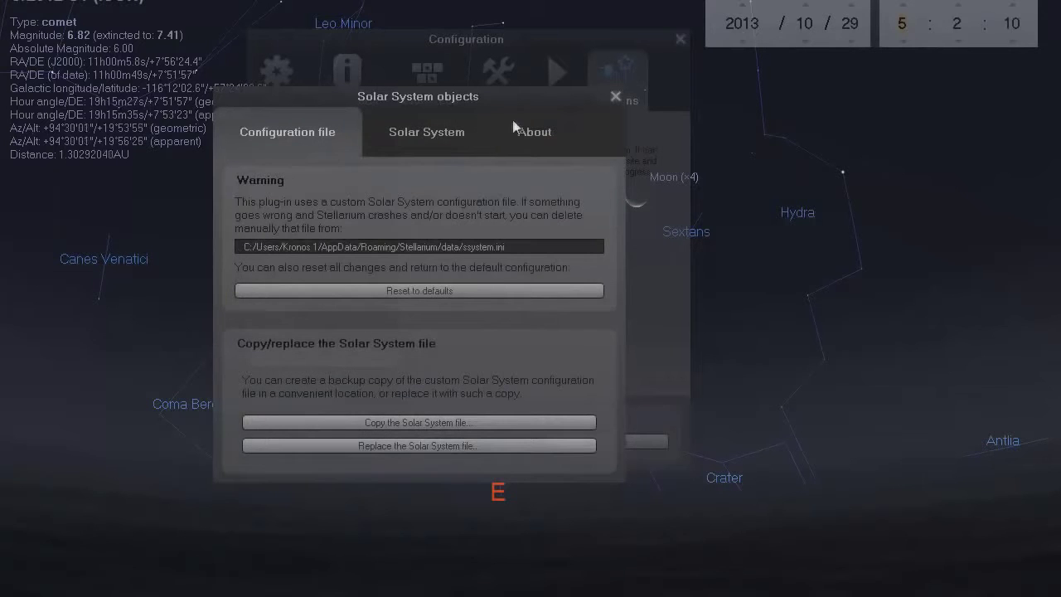
pyautogui.click(616, 96)
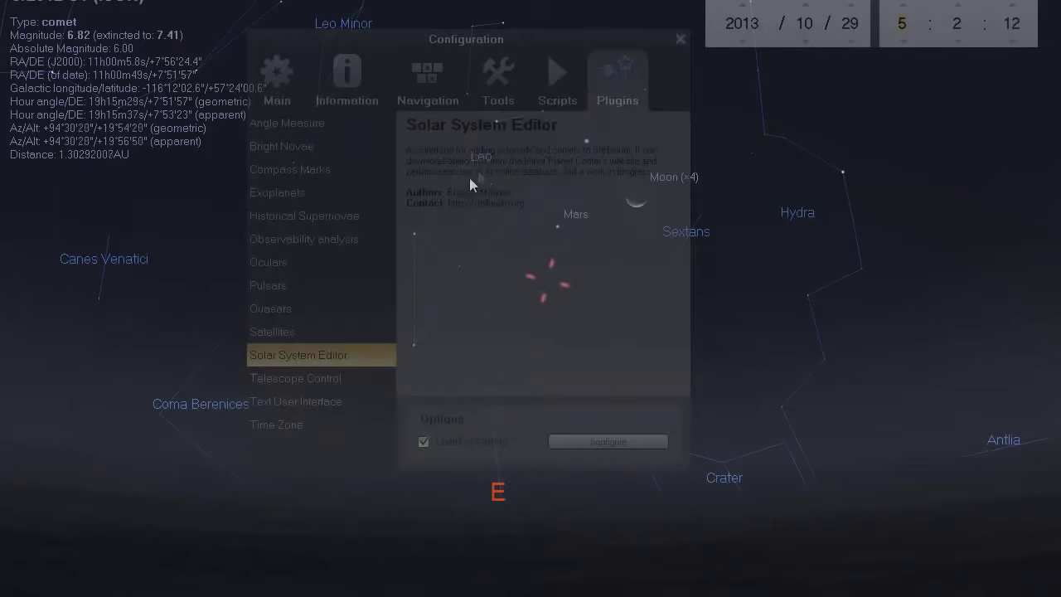
pyautogui.click(613, 126)
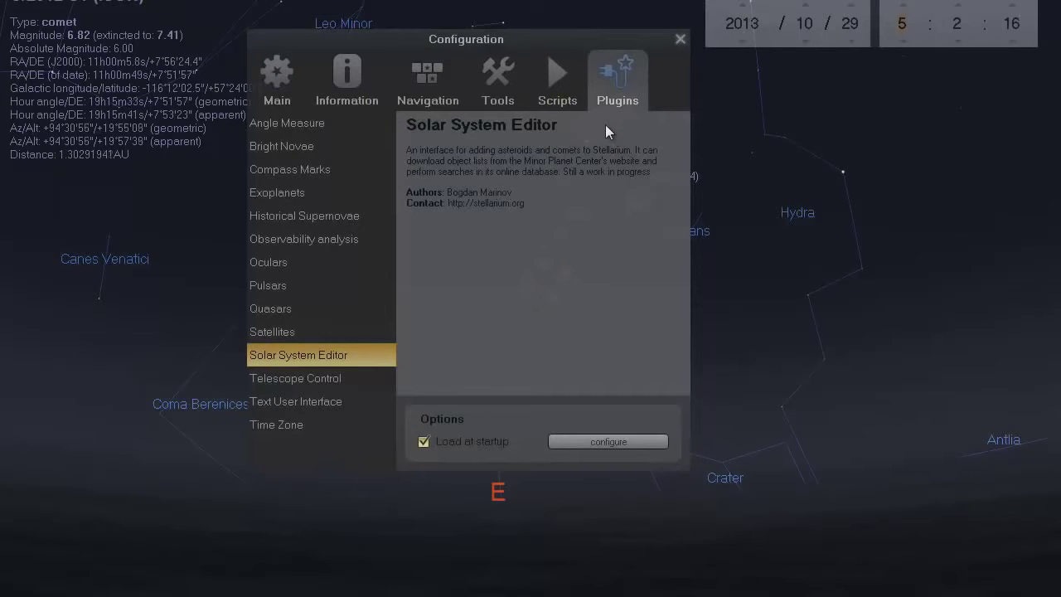
pyautogui.moveTo(570, 41); pyautogui.dragTo(614, 79)
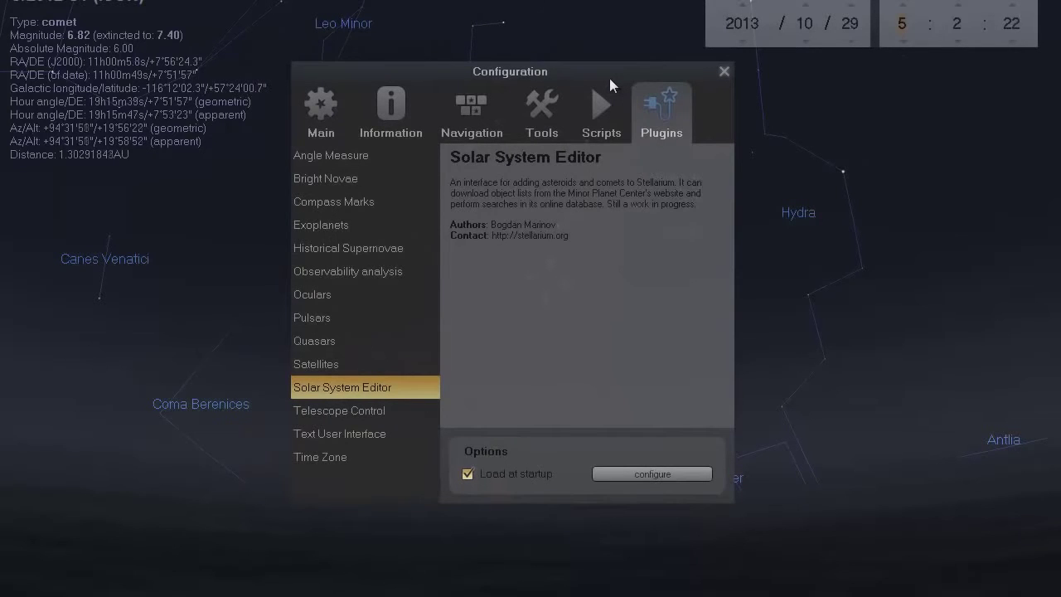
pyautogui.click(320, 94)
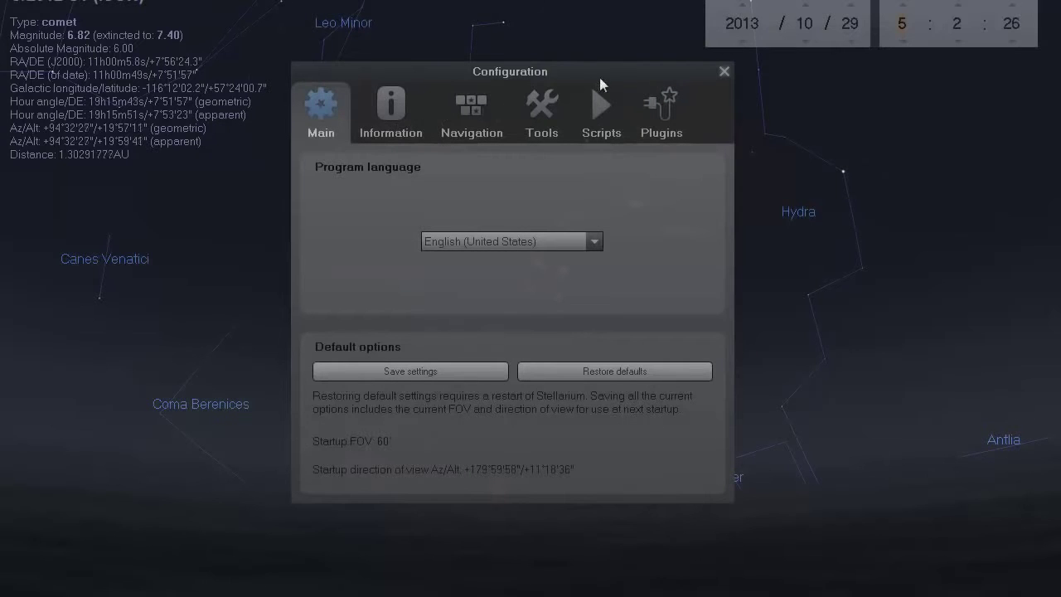
# Close the Configuration window to reveal the sky, then switch to the browser's ISON tracker.
pyautogui.click(723, 71)
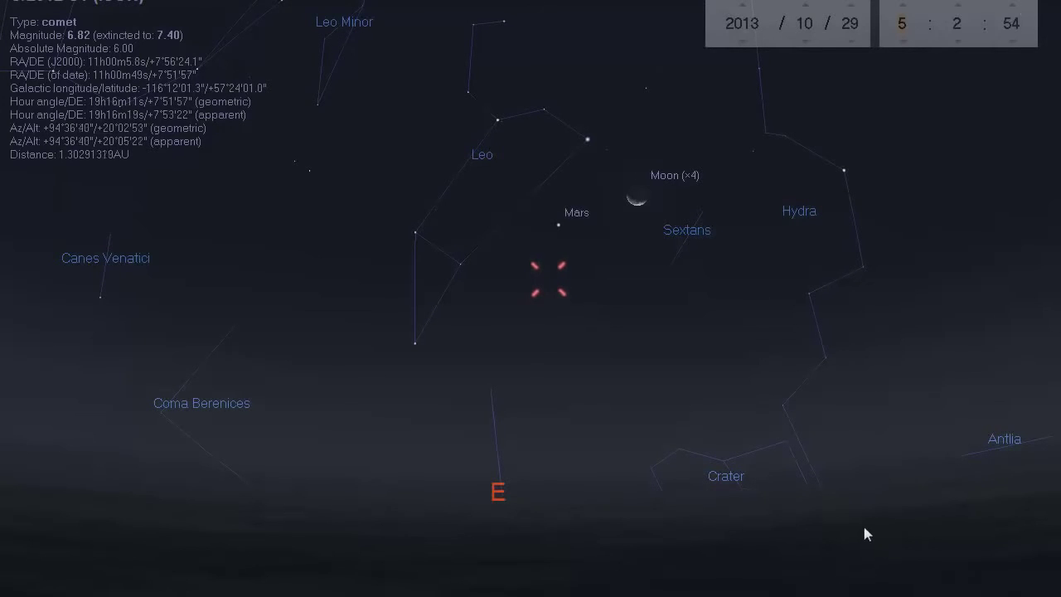
pyautogui.press('super')
pyautogui.press('Escape')
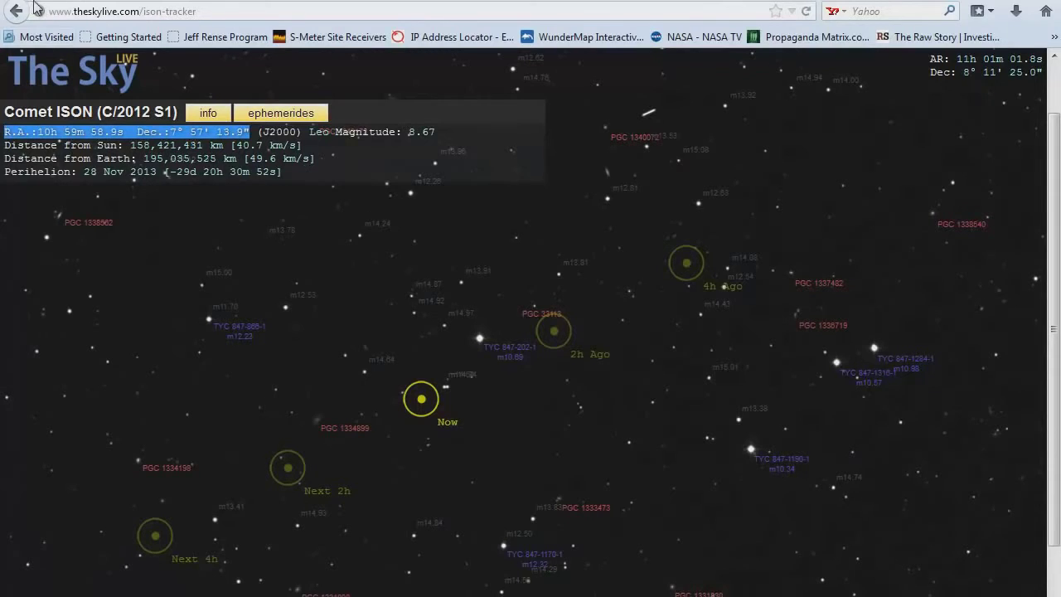
# Back on the comets list, select ISON's position 10h 59m 54s +07° 57′ 45″ and reopen its tracker.
pyautogui.click(16, 11)
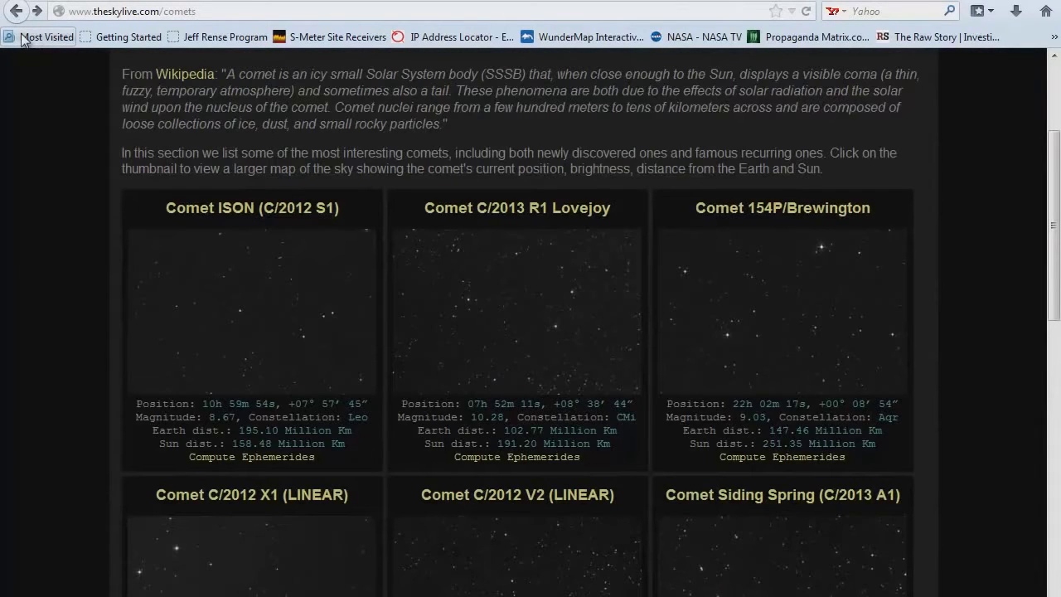
pyautogui.scroll(4, 27, 107)
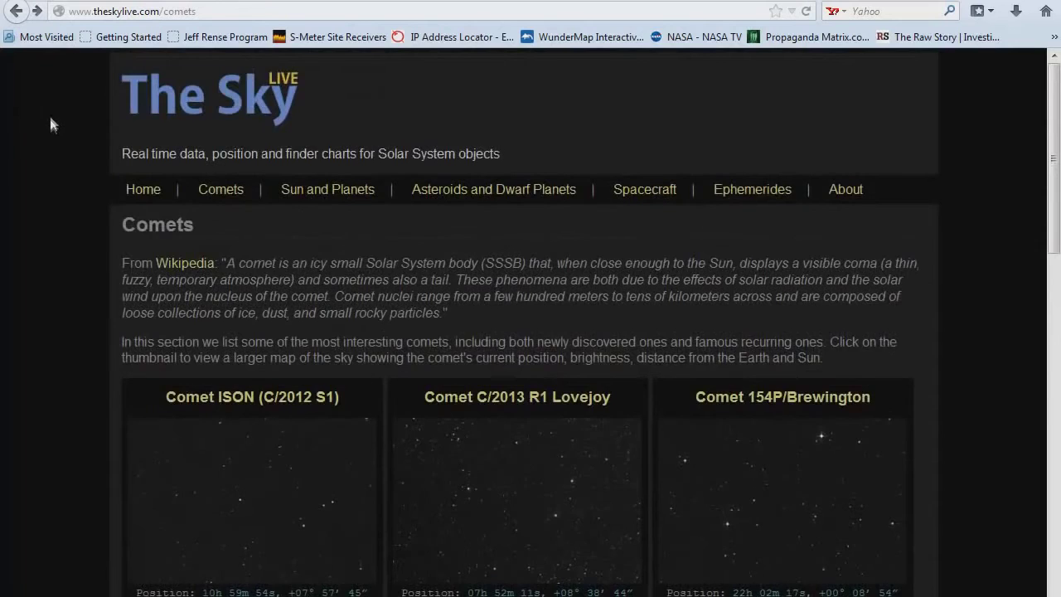
pyautogui.scroll(-2, 51, 124)
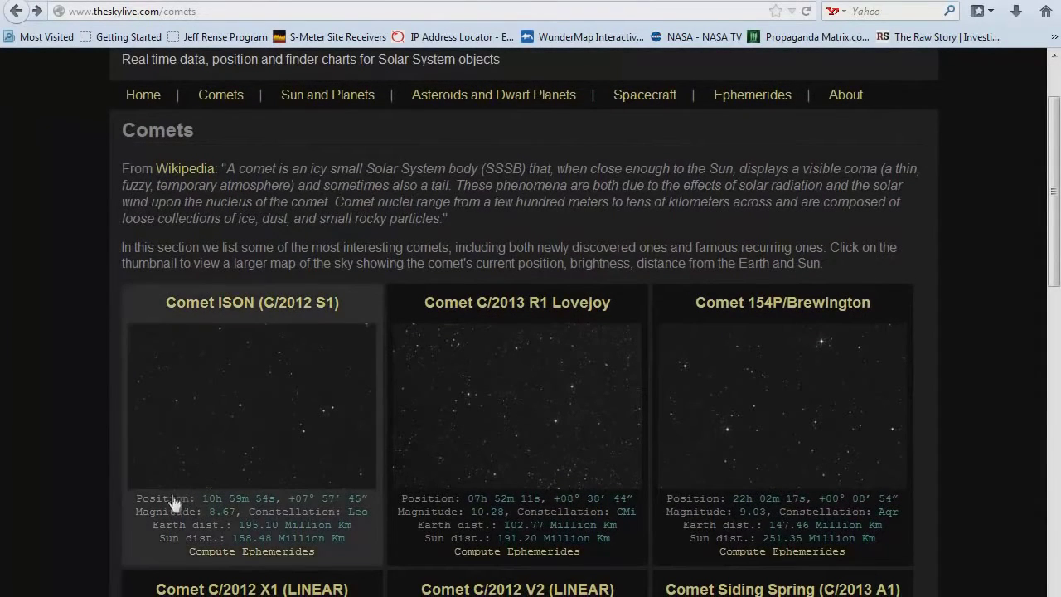
pyautogui.moveTo(203, 501); pyautogui.dragTo(362, 507)
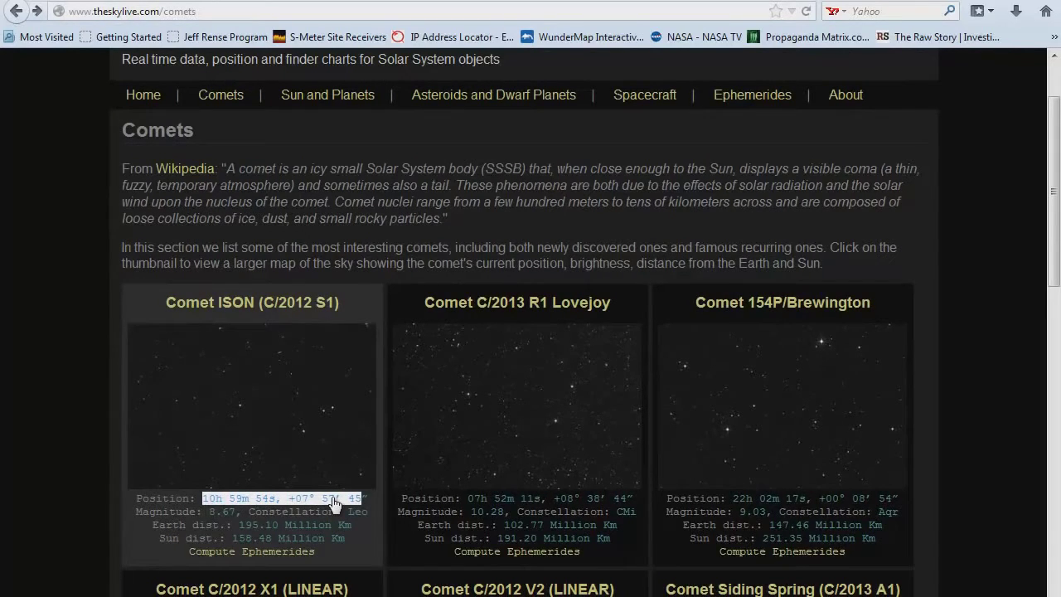
pyautogui.click(260, 423)
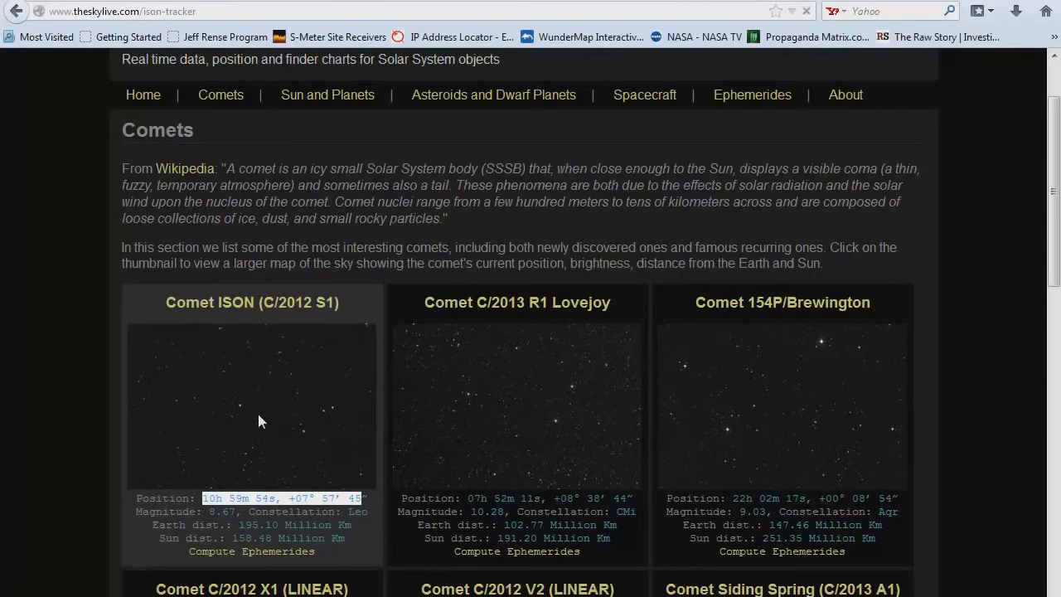
pyautogui.scroll(-1, 497, 377)
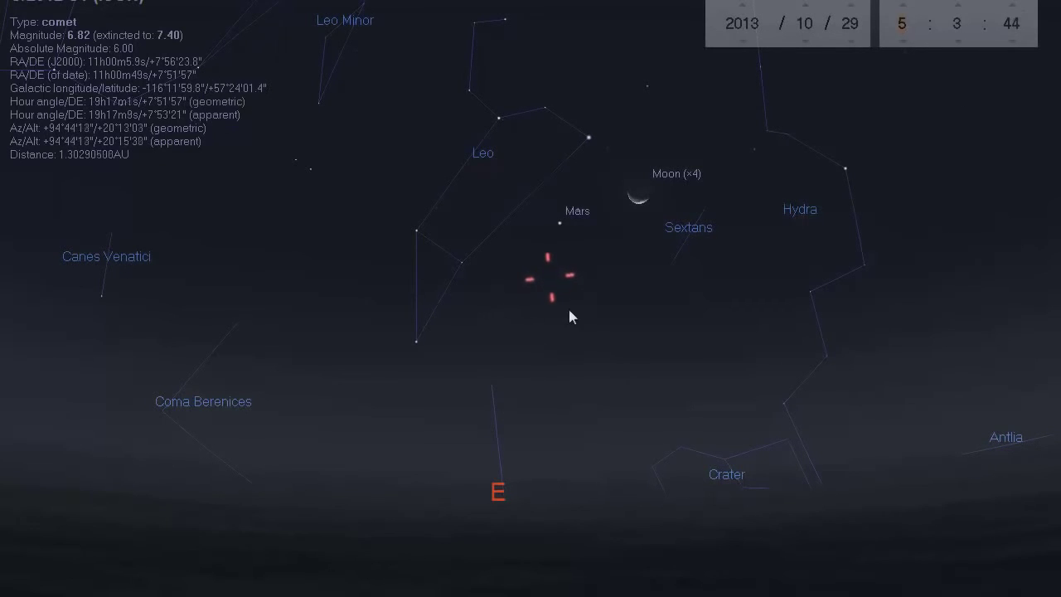
# Shift the sky slightly up and right, keeping the comet just below Mars in Leo.
pyautogui.moveTo(568, 300); pyautogui.dragTo(594, 270)
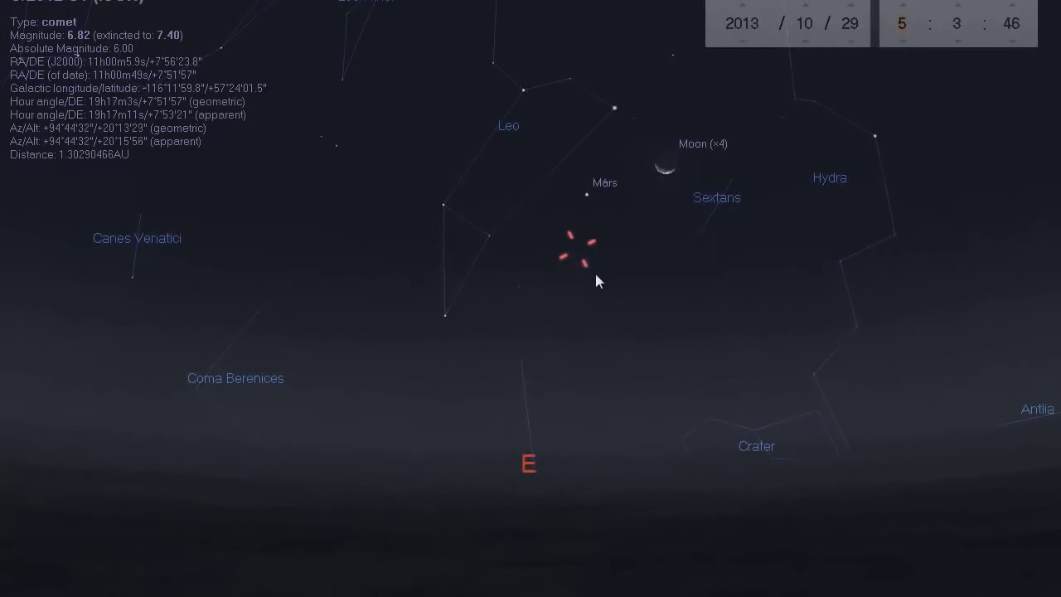